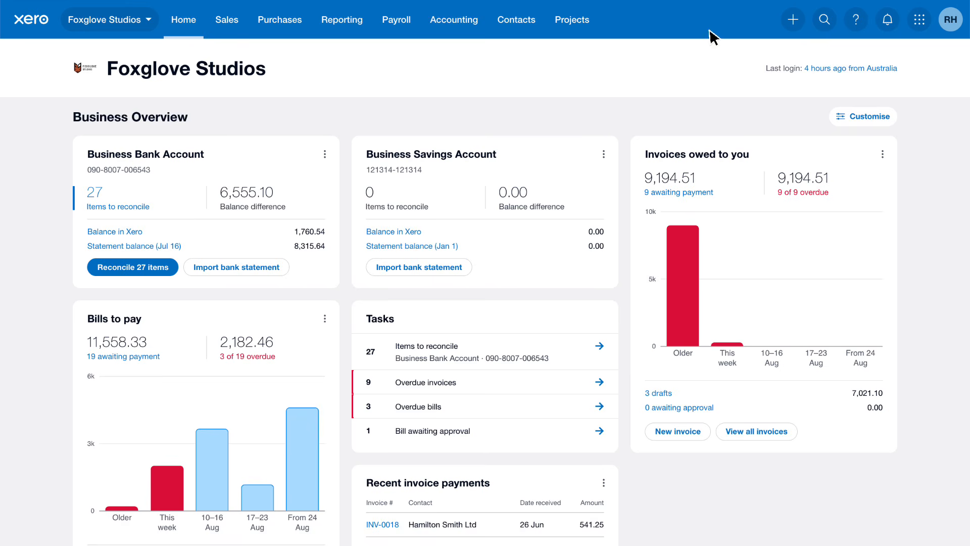
# - Open the Bills list under Purchases and start a new bill
pyautogui.click(304, 26)
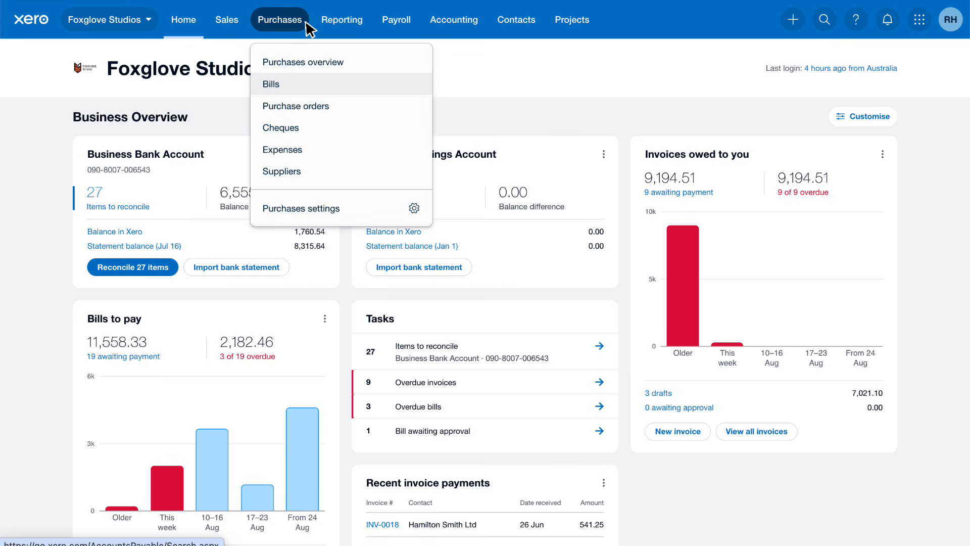
pyautogui.click(321, 85)
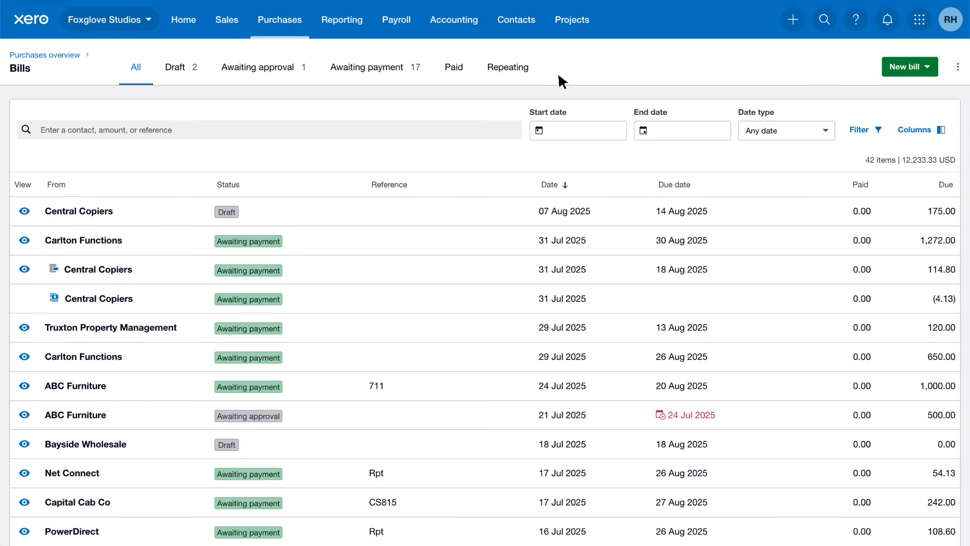
pyautogui.click(928, 66)
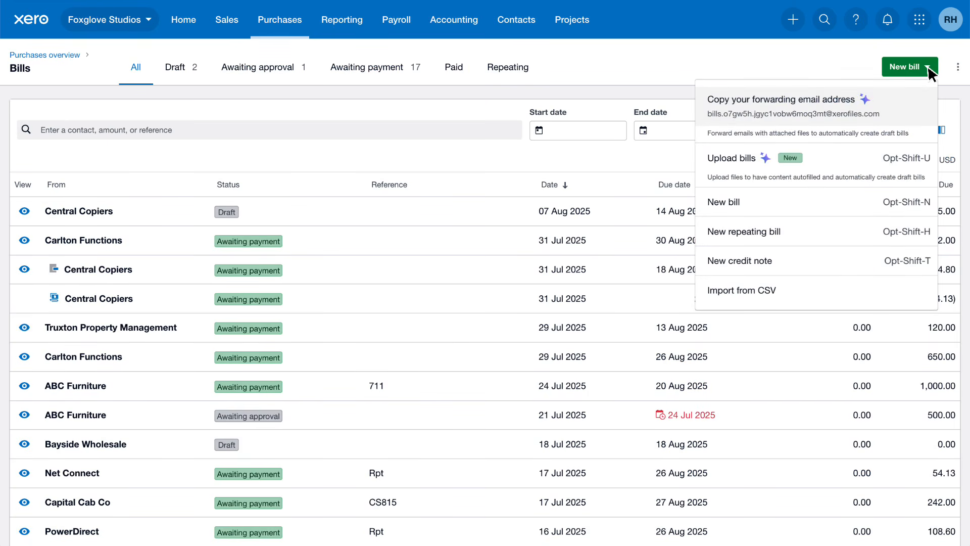
pyautogui.click(777, 205)
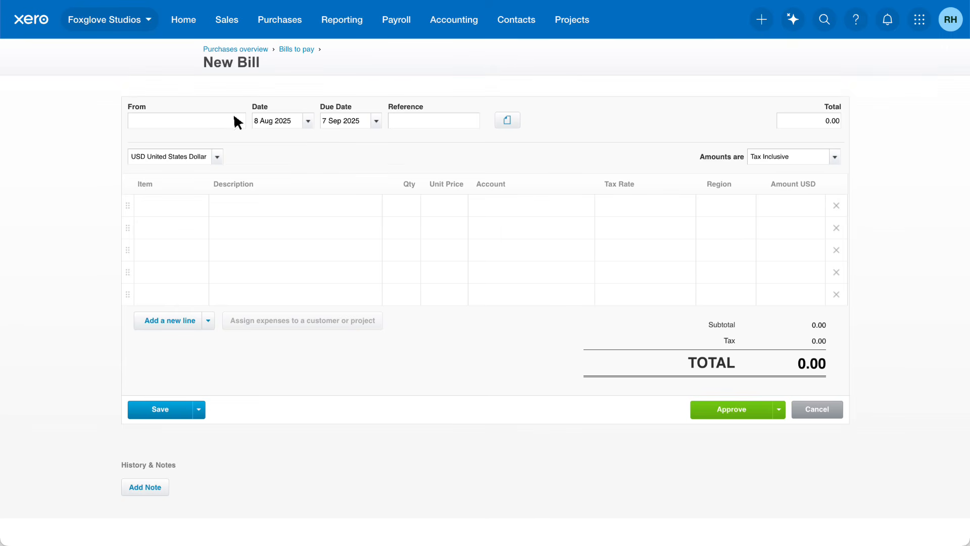
# - Set the bill's supplier to Carlton Functions and its date to 31 Jul 2025
pyautogui.write('Car')
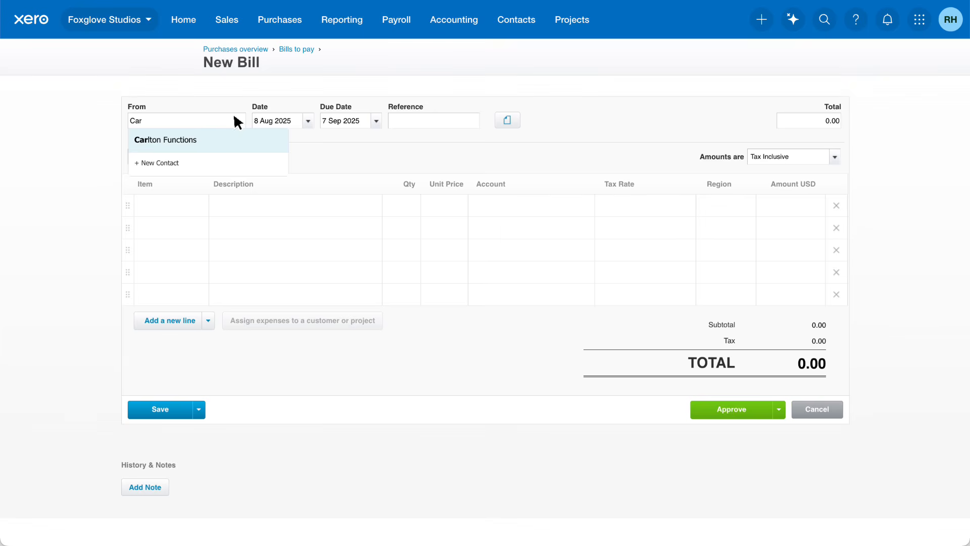
pyautogui.click(220, 146)
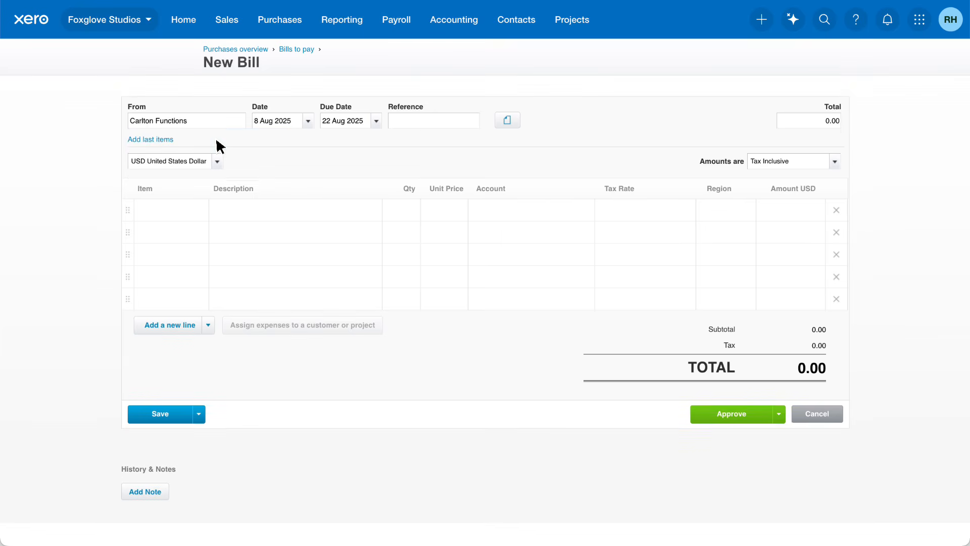
pyautogui.click(308, 122)
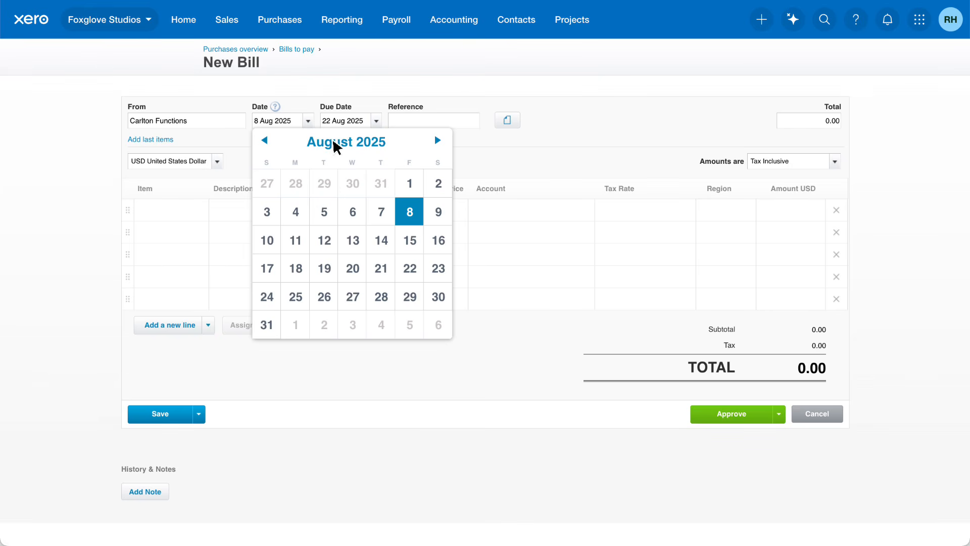
pyautogui.click(380, 183)
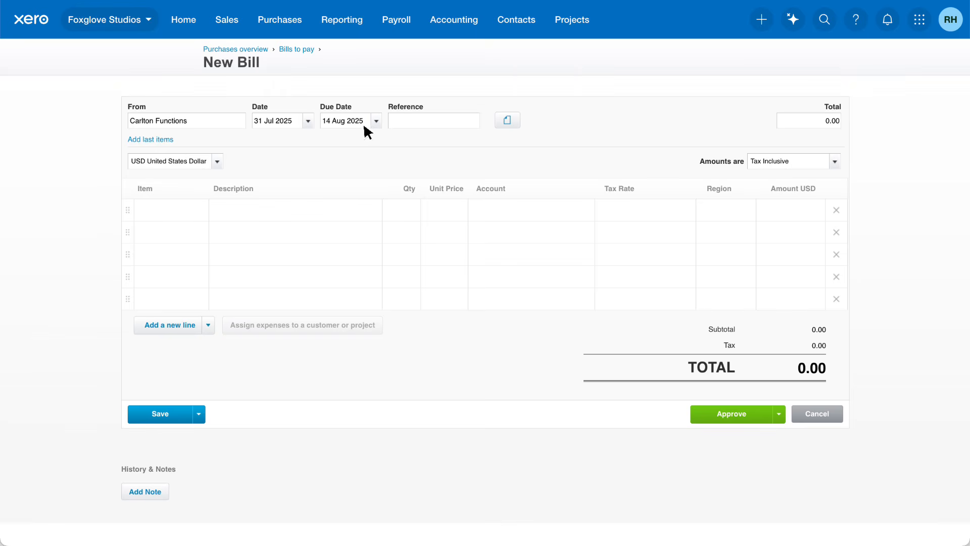
# - Set the due date to 30 days after the bill date (+30) and keep amounts Tax Inclusive
pyautogui.click(362, 123)
pyautogui.write('+30')
pyautogui.press('Tab')
pyautogui.click(836, 161)
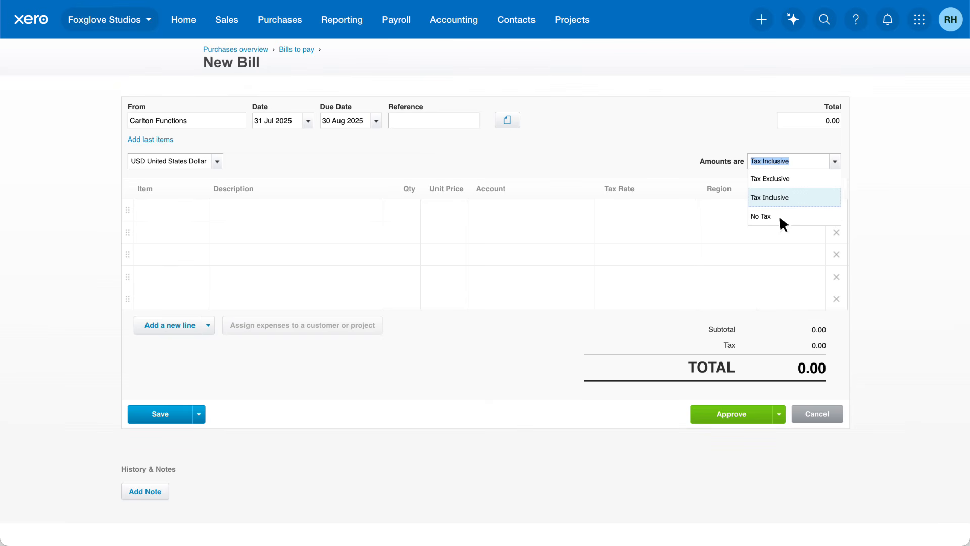
pyautogui.click(797, 199)
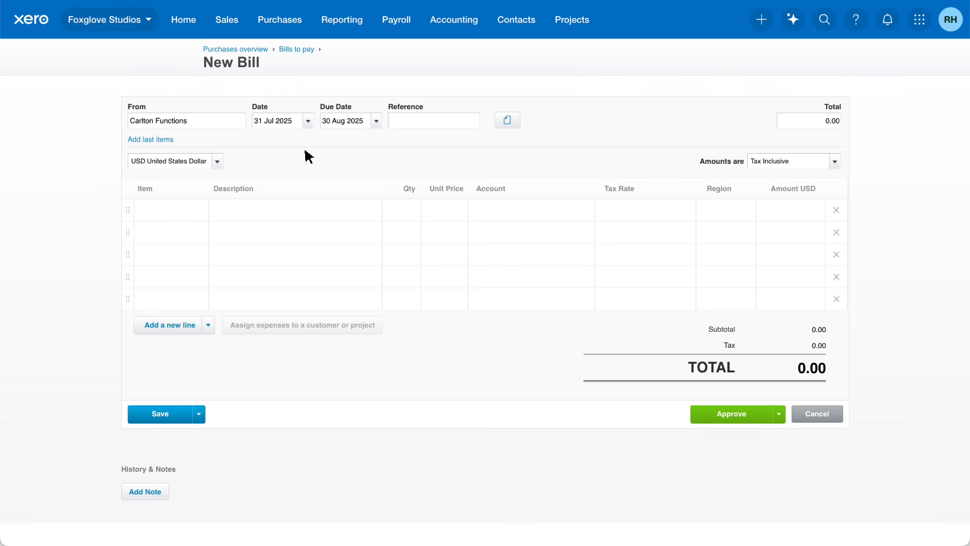
# - Add the supplier's last items, then add a Lunch catering line with unit price 500.00
pyautogui.click(167, 139)
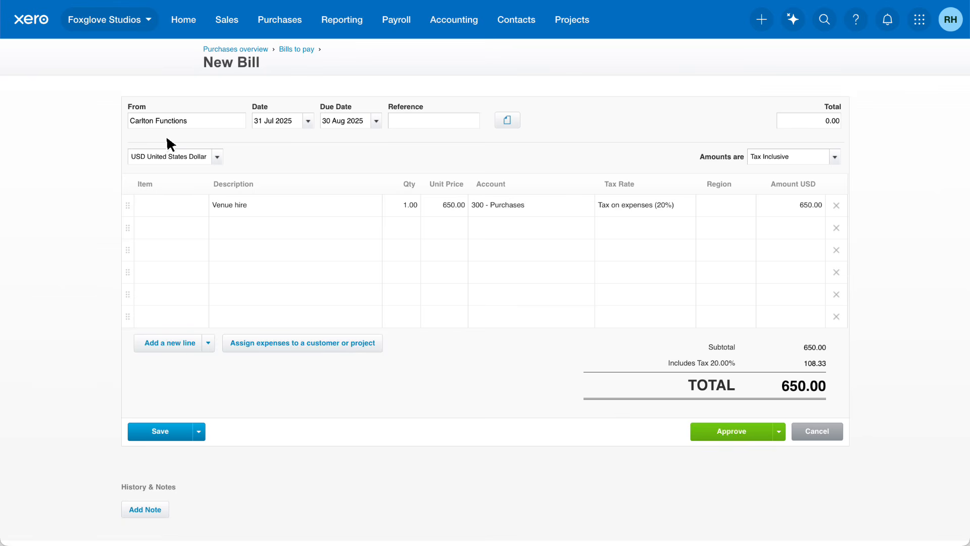
pyautogui.click(319, 223)
pyautogui.write('Lunch catering')
pyautogui.click(429, 232)
pyautogui.write('500.00')
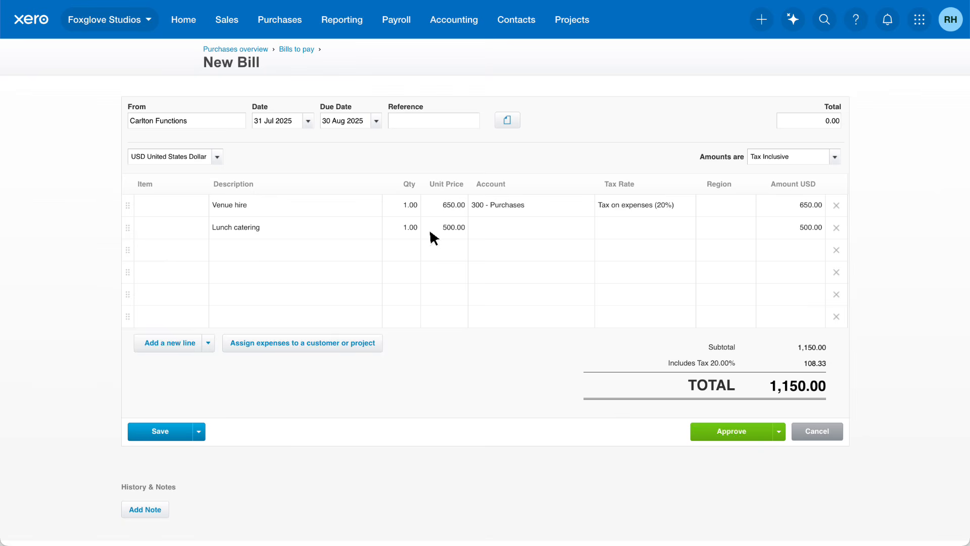
# - Assign the lunch catering line to account 313 - Catering and set its quantity to 0.90
pyautogui.click(584, 230)
pyautogui.write('Catering')
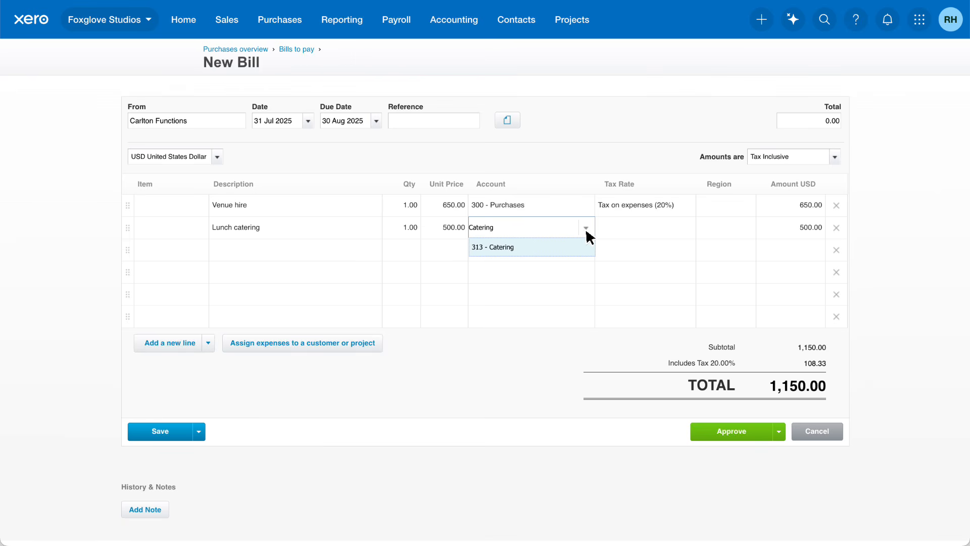
pyautogui.click(582, 241)
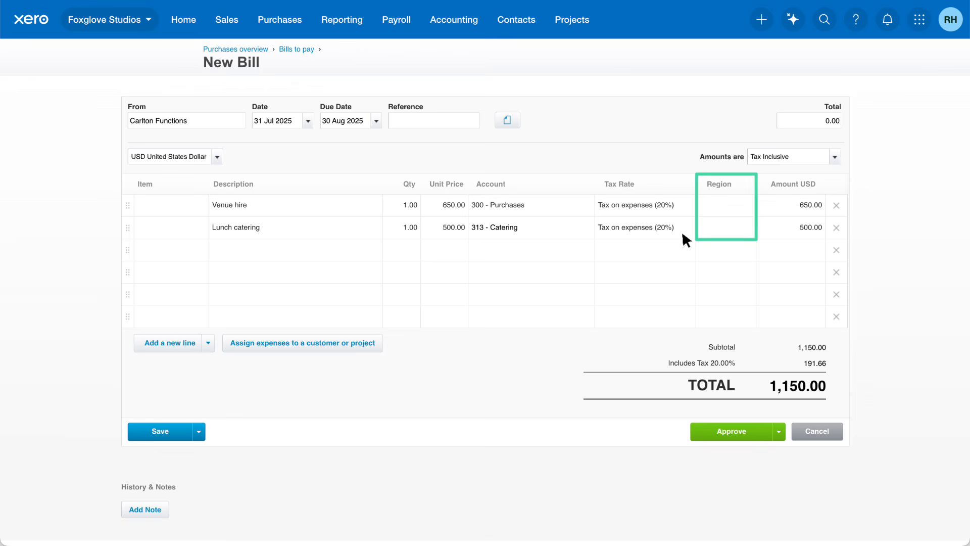
pyautogui.click(751, 233)
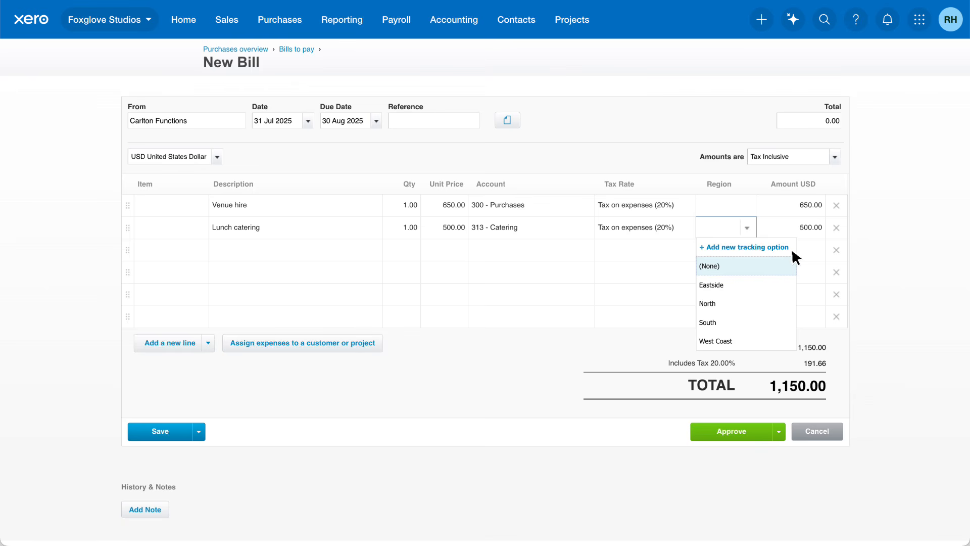
pyautogui.click(857, 236)
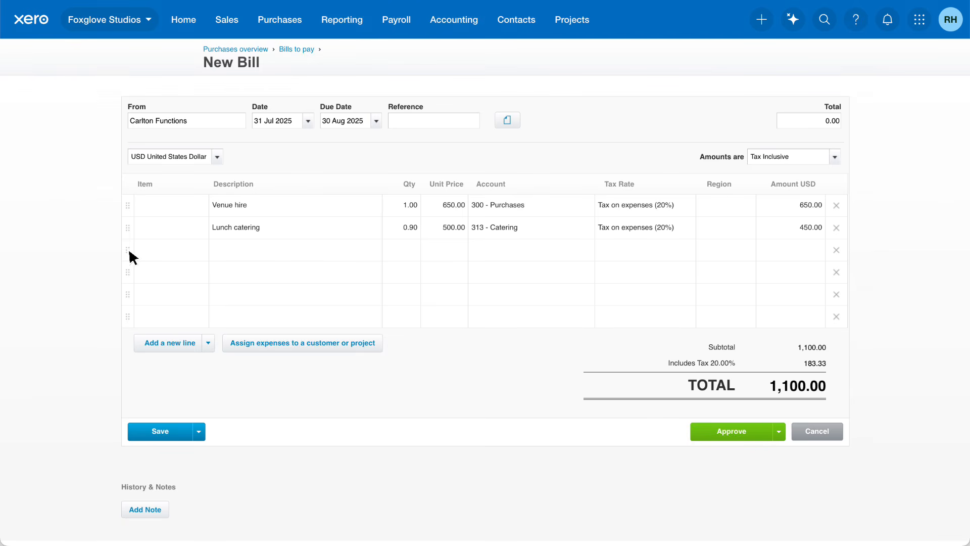
# - Move the lunch catering line above the venue hire line
pyautogui.moveTo(129, 233); pyautogui.dragTo(128, 213)
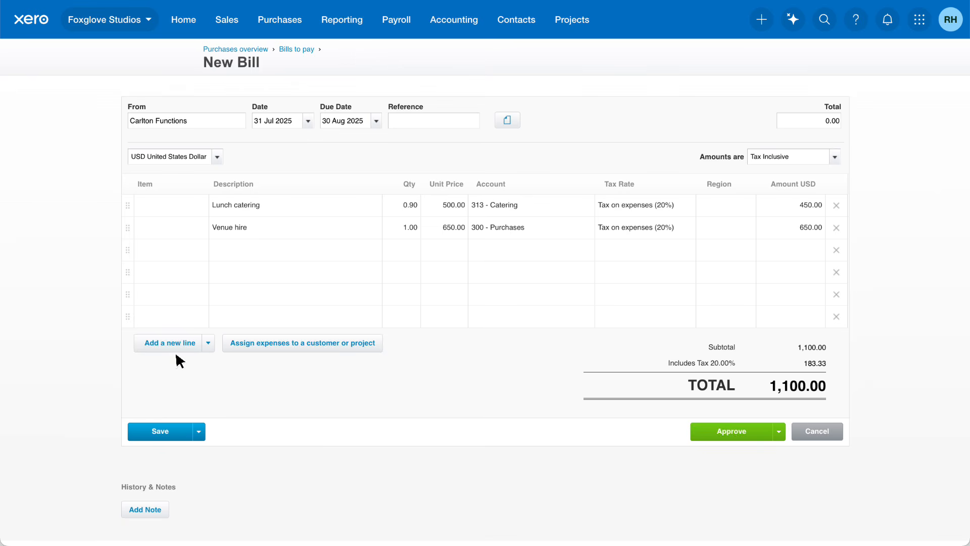
pyautogui.click(208, 343)
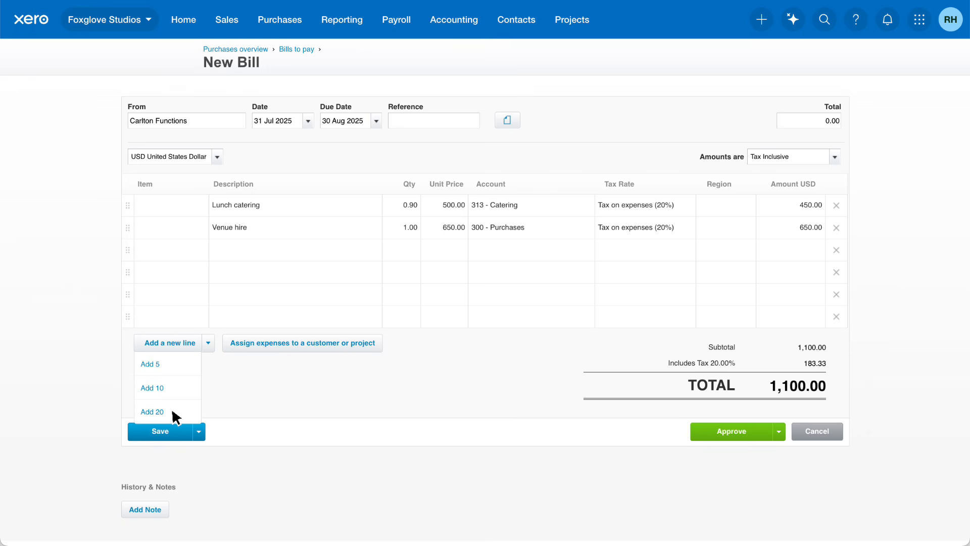
pyautogui.click(235, 414)
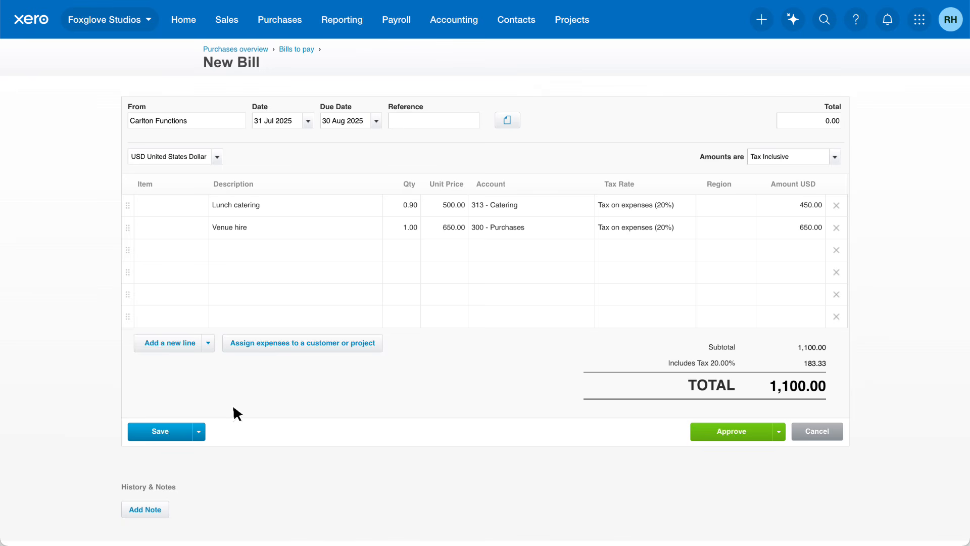
# - Mark both lines as billable expenses assigned to Decide customer later
pyautogui.click(378, 345)
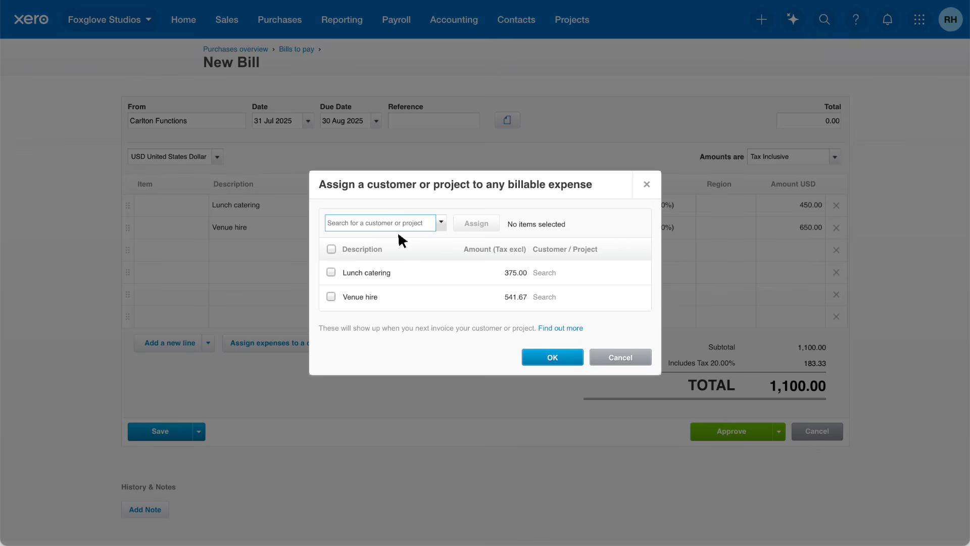
pyautogui.click(441, 224)
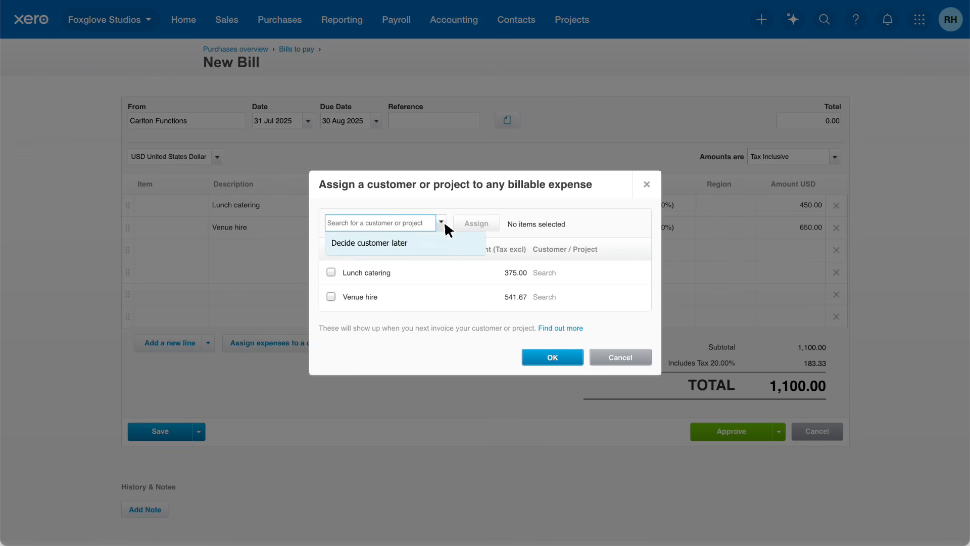
pyautogui.click(398, 253)
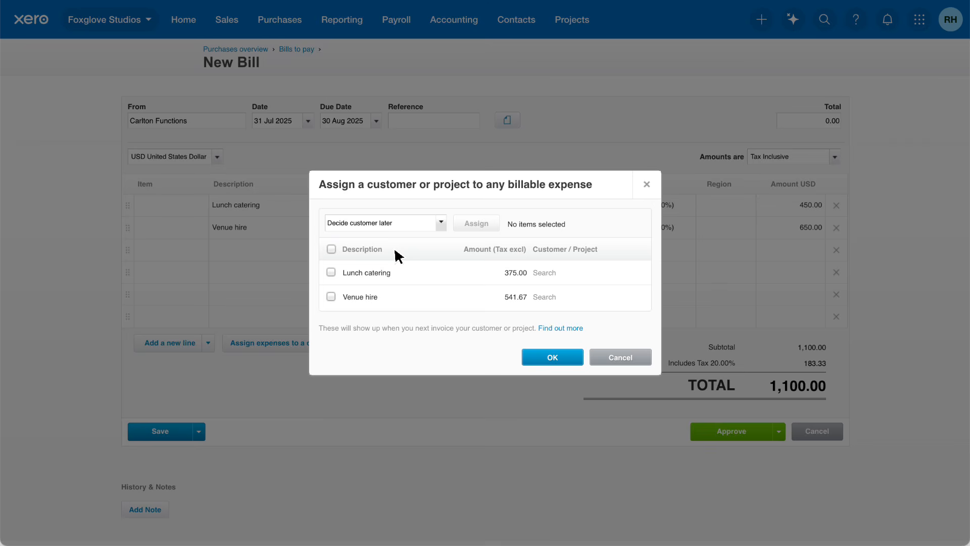
pyautogui.click(339, 295)
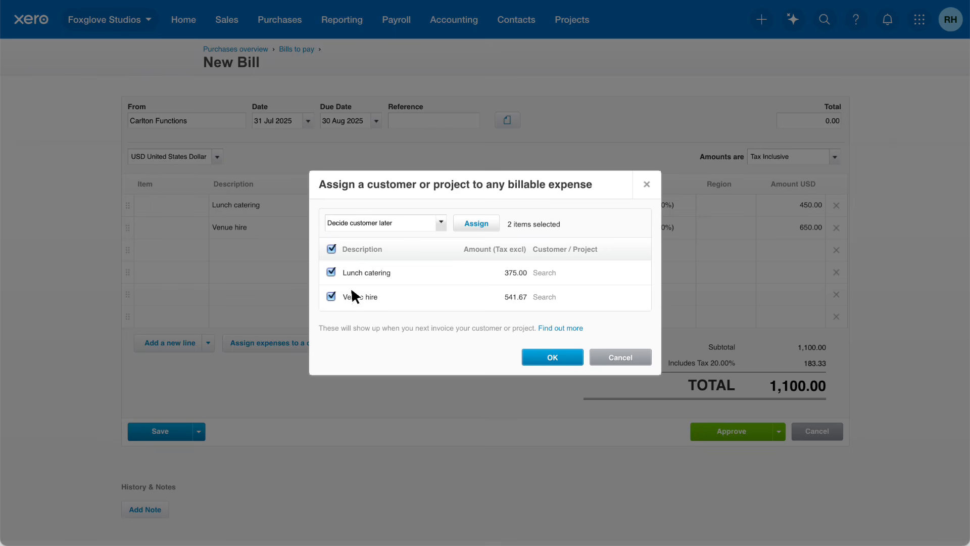
pyautogui.click(493, 229)
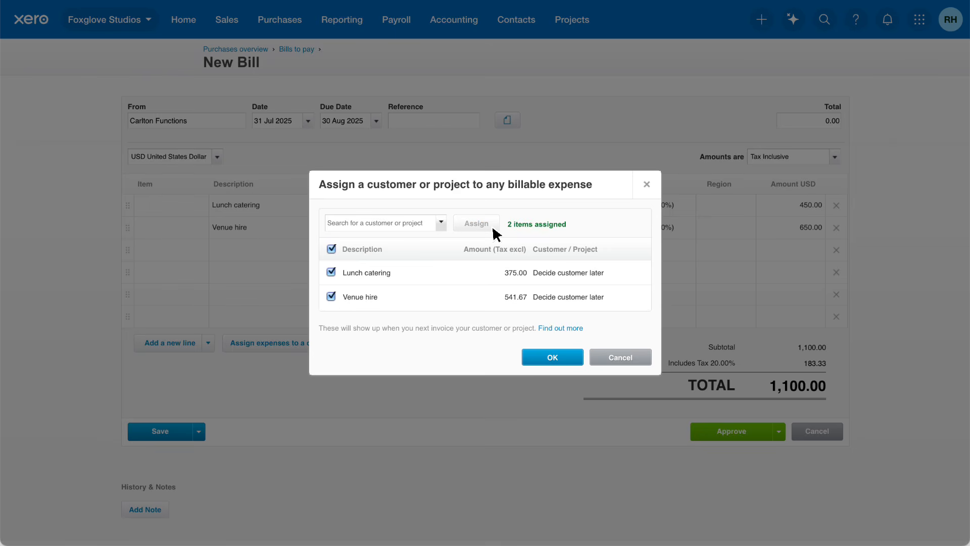
pyautogui.click(568, 359)
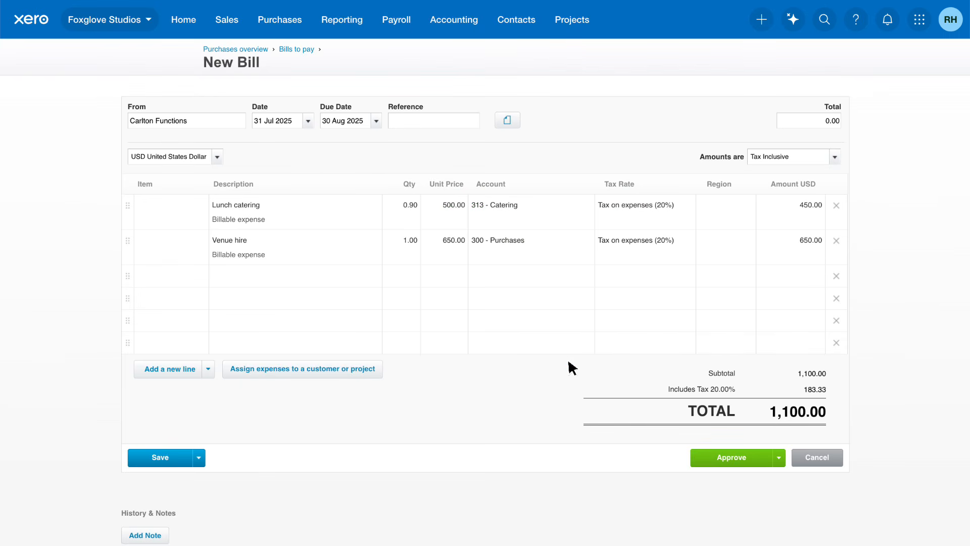
# - Approve the bill
pyautogui.scroll(-2, 568, 359)
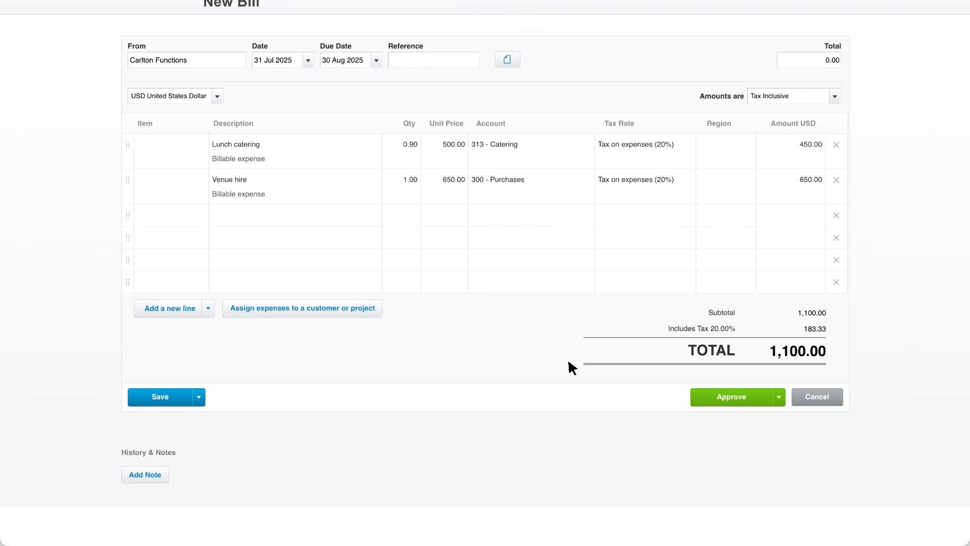
pyautogui.click(200, 401)
pyautogui.click(779, 397)
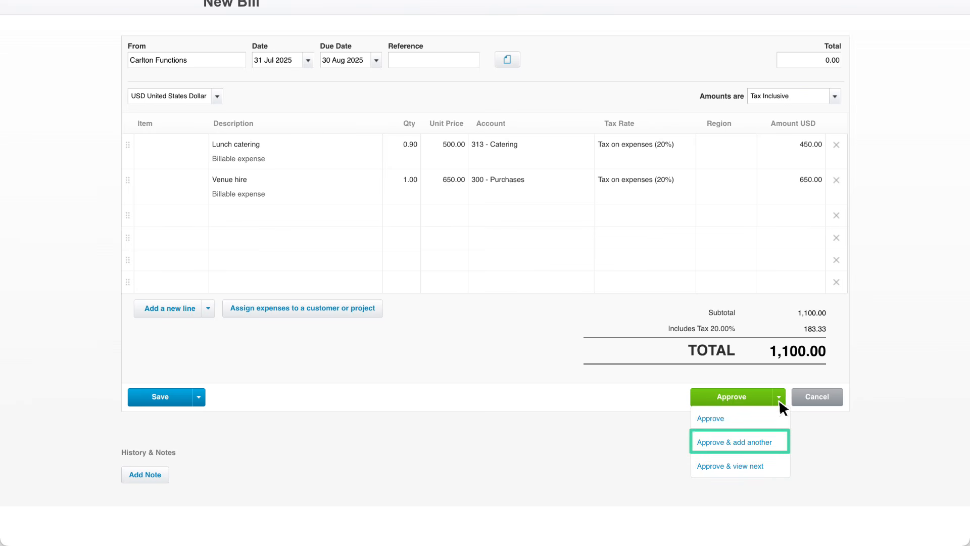
pyautogui.click(735, 424)
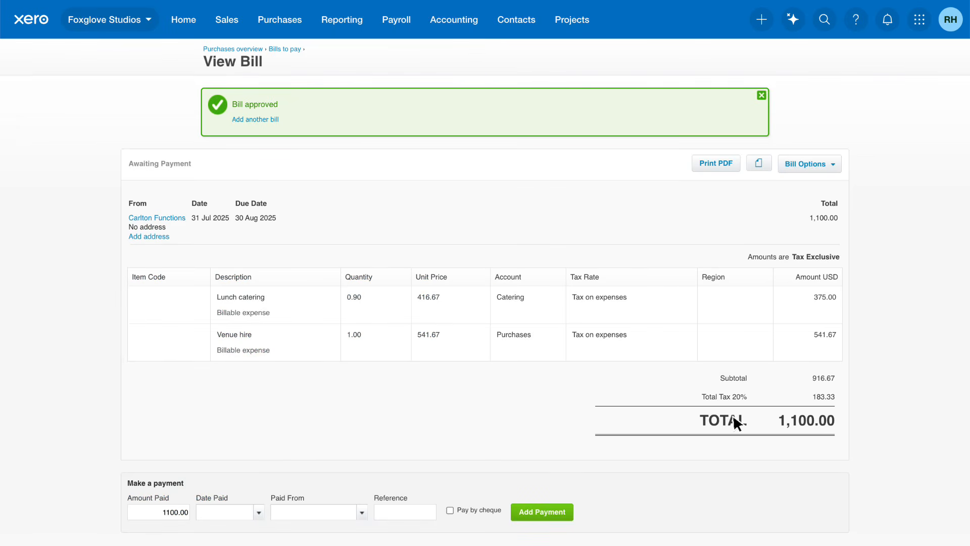